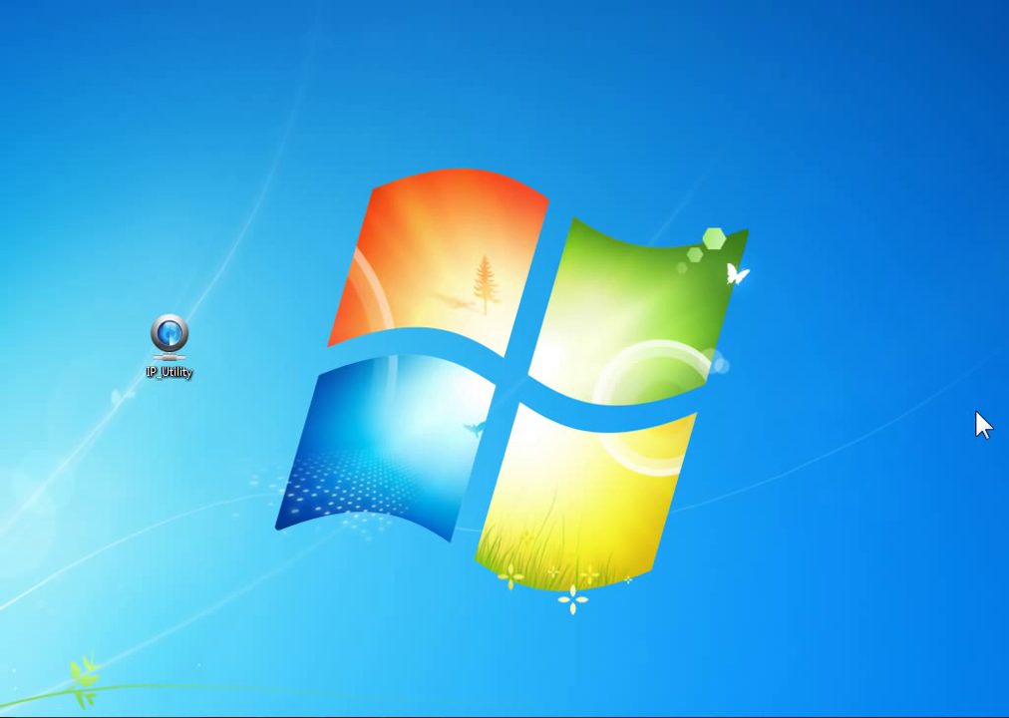
Launch IP_Utility and select only the devices at 172.16.26.8, 172.16.26.9, 172.16.26.11 and 172.16.26.12.
{"action": "double_click", "coordinate": [175, 356]}
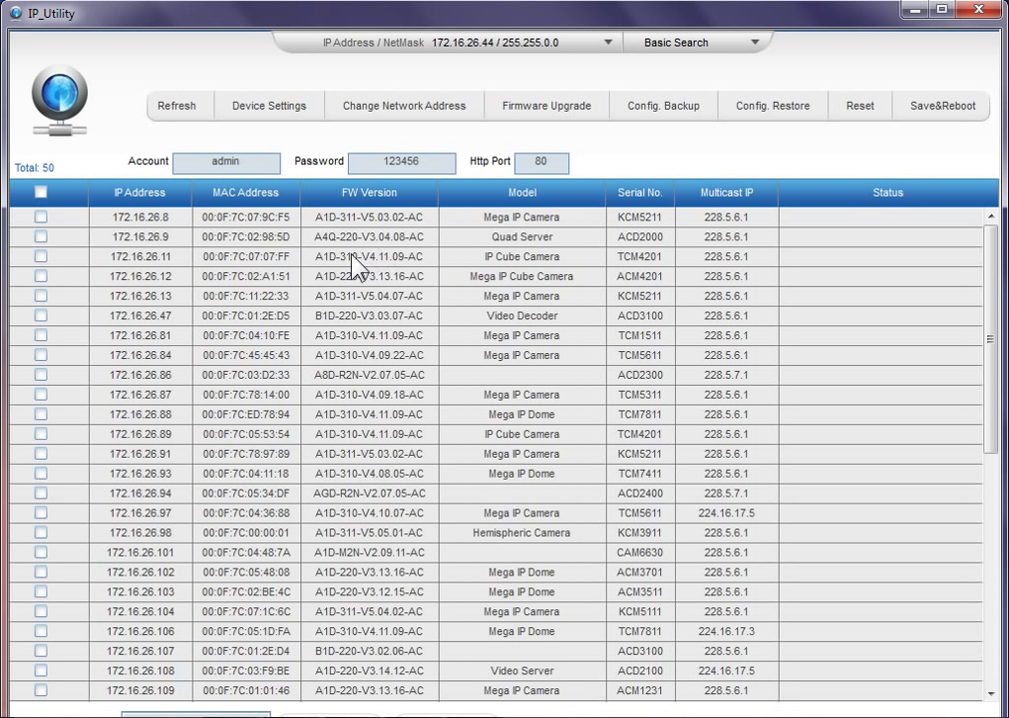
{"action": "left_click", "coordinate": [40, 192]}
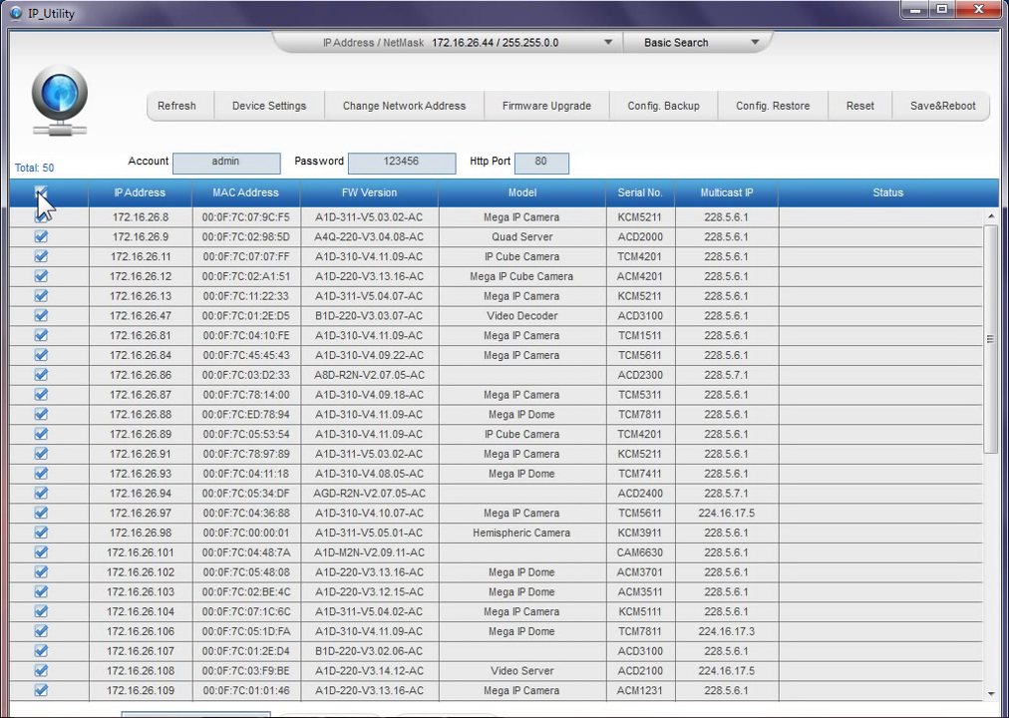
{"action": "left_click", "coordinate": [40, 193]}
{"action": "left_click", "coordinate": [40, 217]}
{"action": "left_click", "coordinate": [40, 236]}
{"action": "left_click", "coordinate": [40, 256]}
{"action": "left_click", "coordinate": [40, 276]}
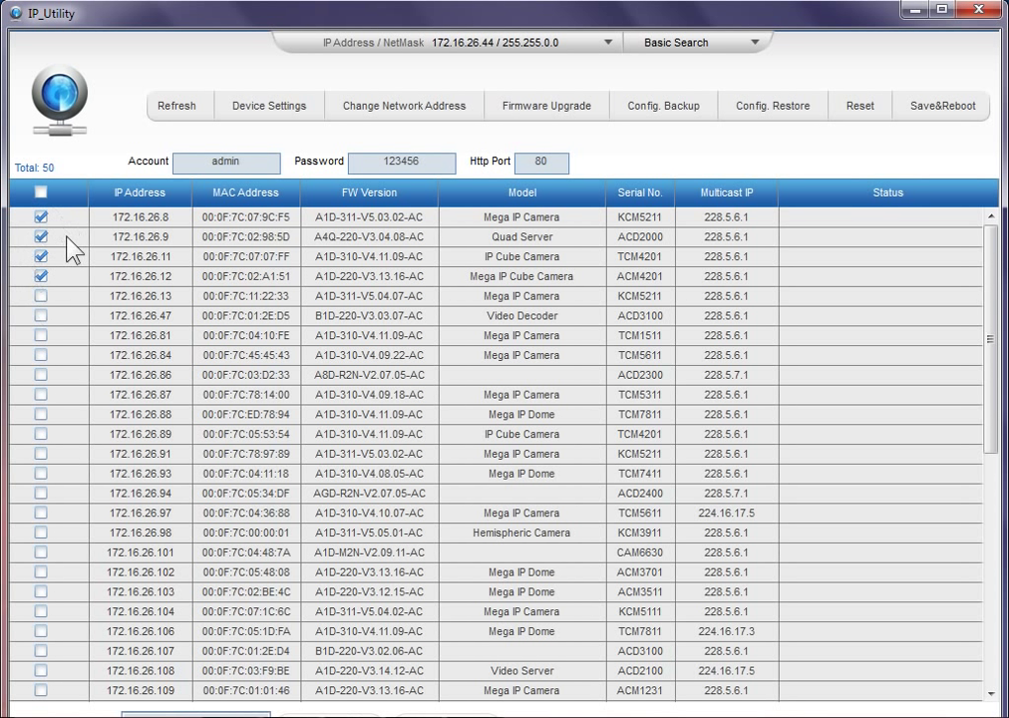
Examine the motion detection and video/audio options in the device settings for the selected devices.
{"action": "left_click", "coordinate": [281, 114]}
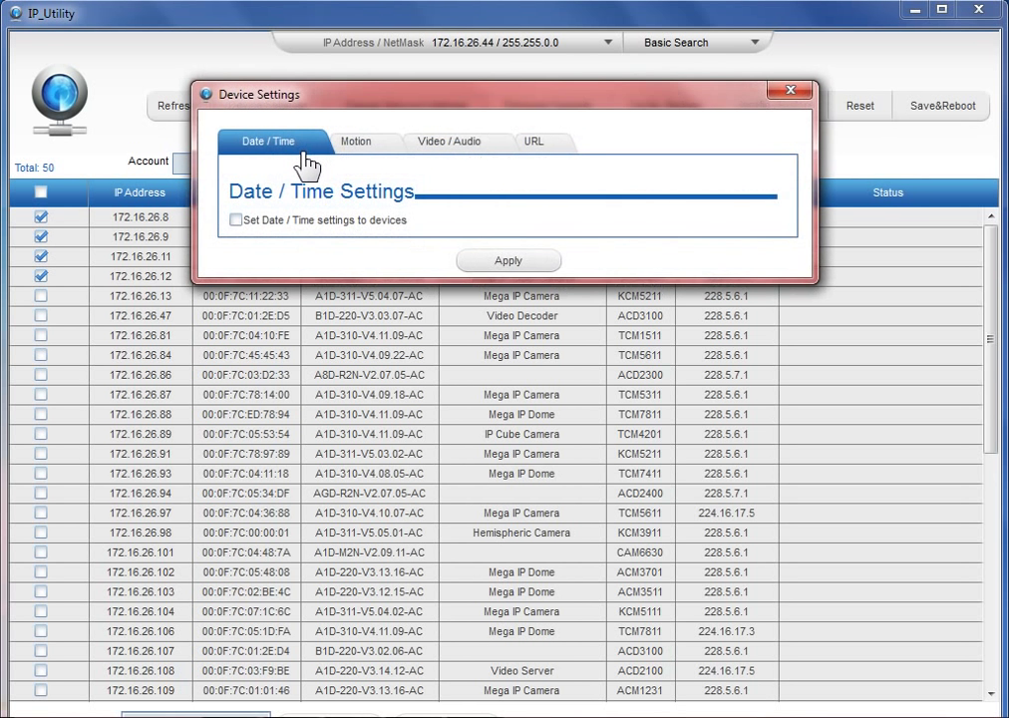
{"action": "left_click", "coordinate": [356, 145]}
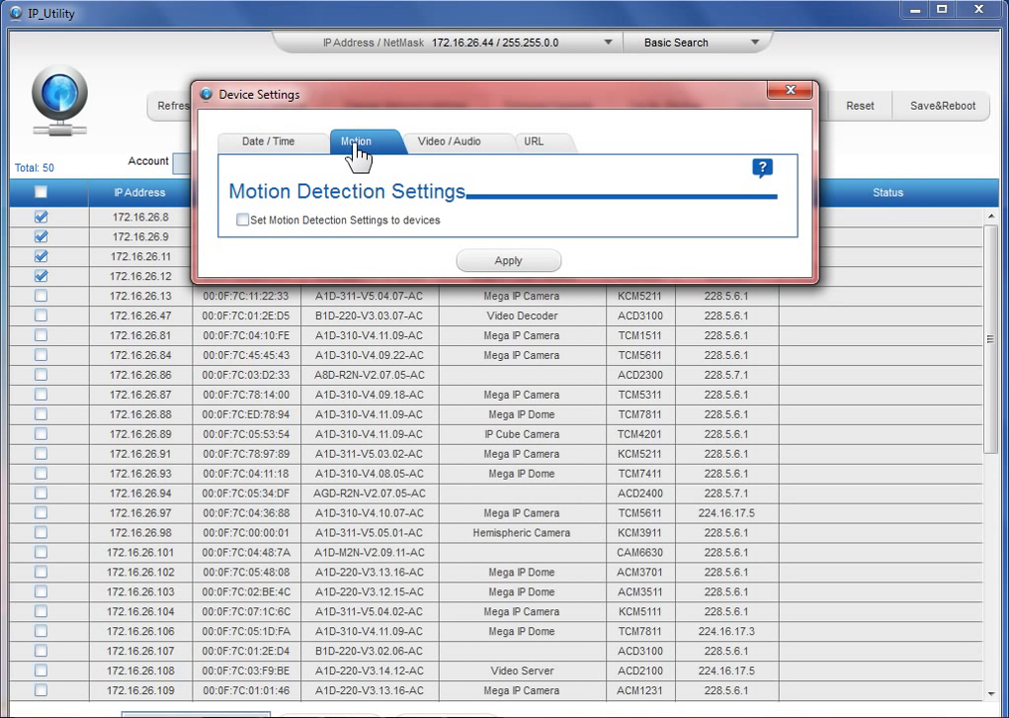
{"action": "left_click", "coordinate": [242, 220]}
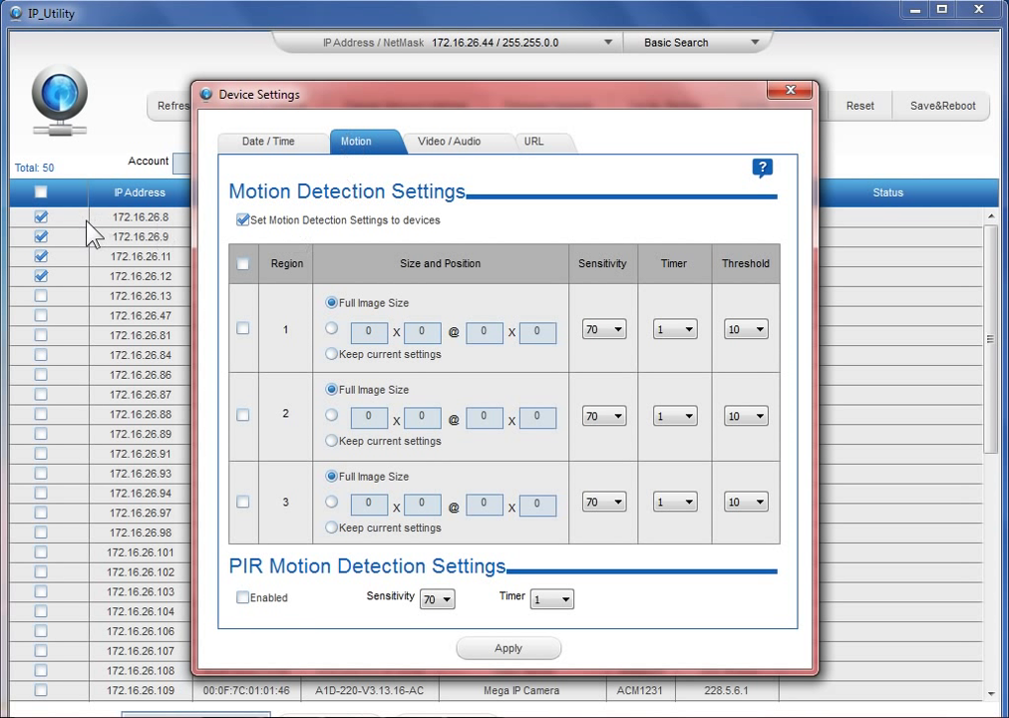
{"action": "left_click", "coordinate": [40, 255]}
{"action": "left_click", "coordinate": [40, 255]}
{"action": "left_click", "coordinate": [455, 150]}
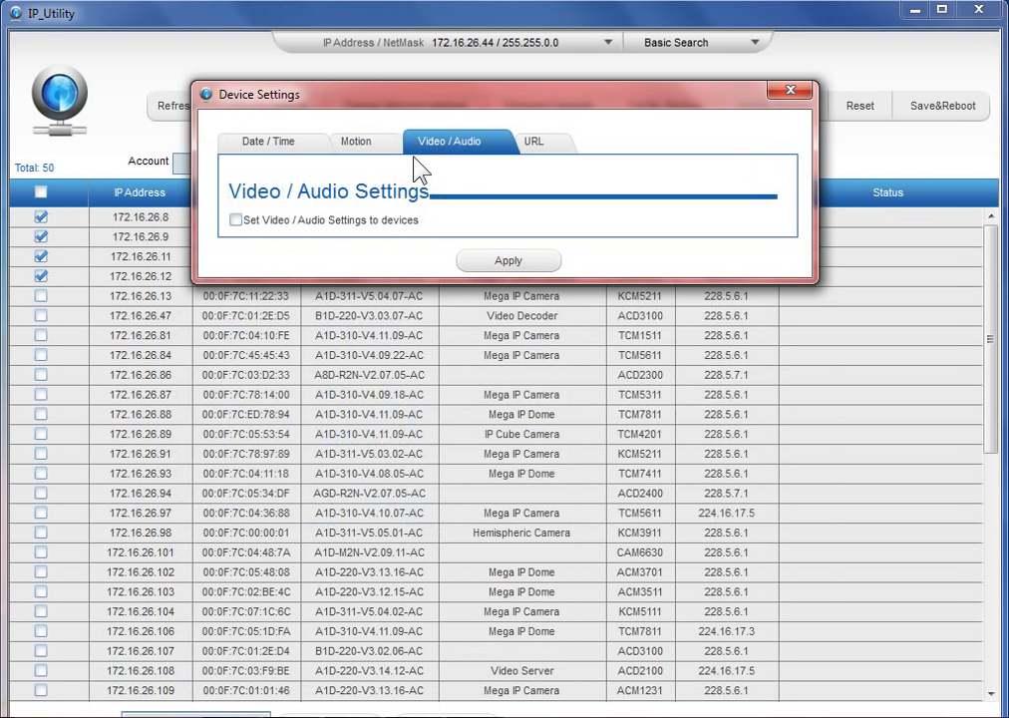
{"action": "left_click", "coordinate": [237, 220]}
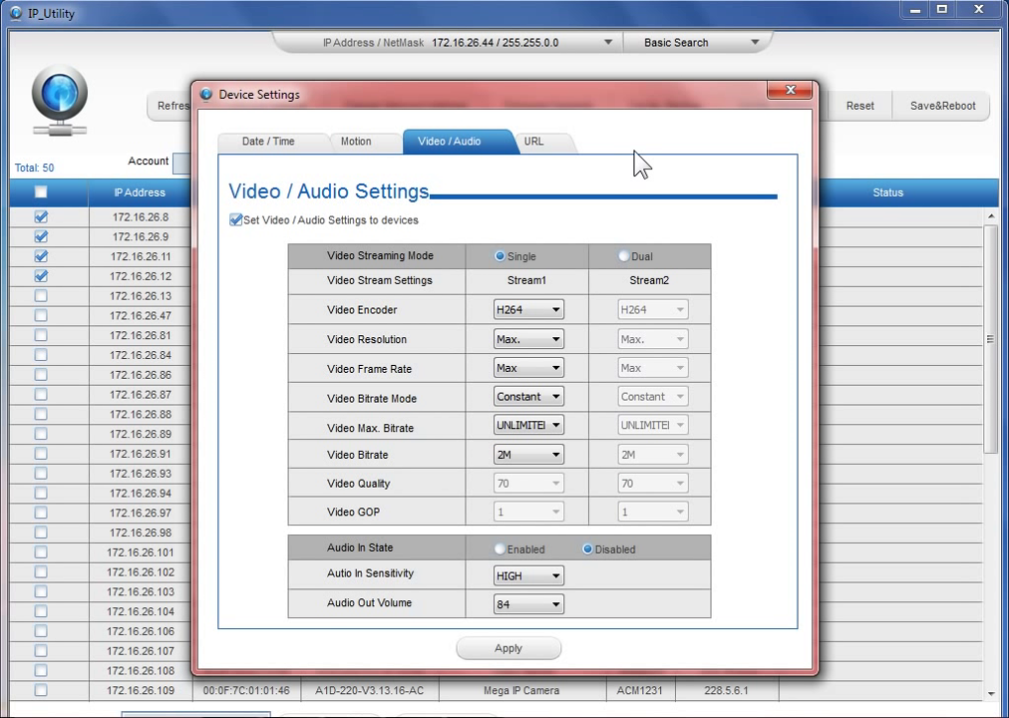
Examine the URL sending options, including the CGI choices and command help, and close the device settings without applying.
{"action": "left_click", "coordinate": [549, 144]}
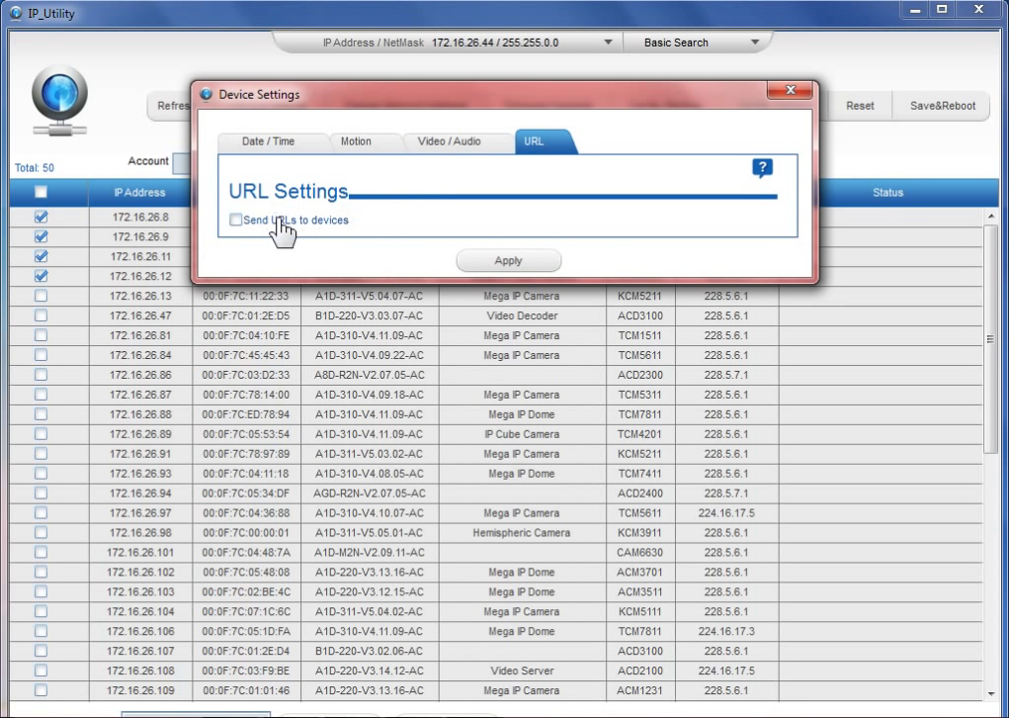
{"action": "left_click", "coordinate": [236, 220]}
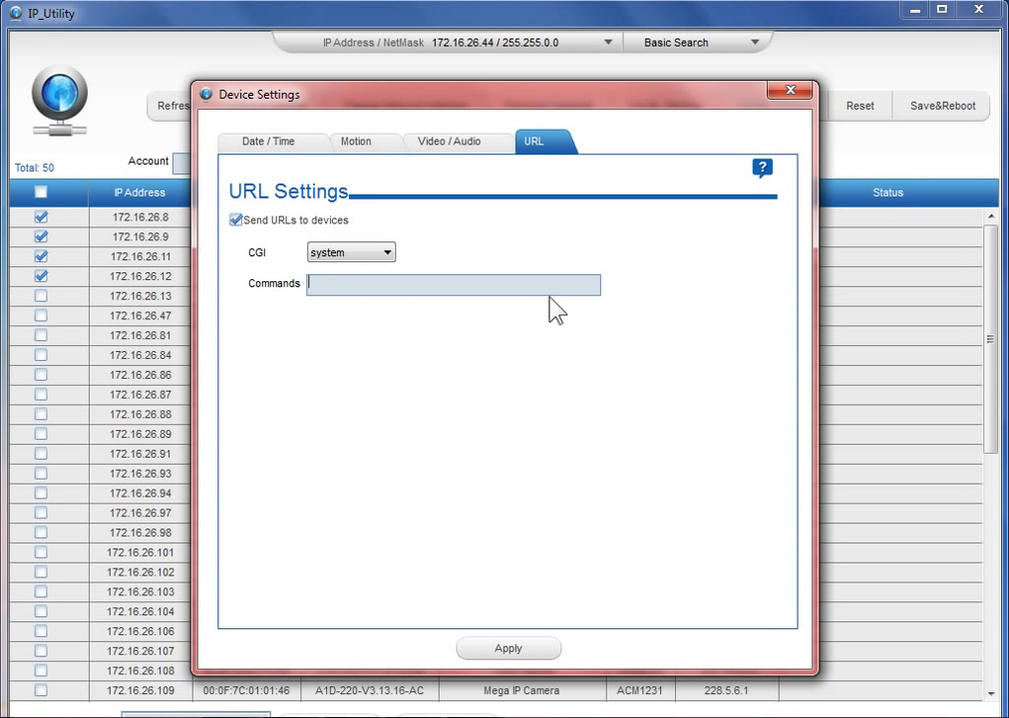
{"action": "left_click", "coordinate": [385, 254]}
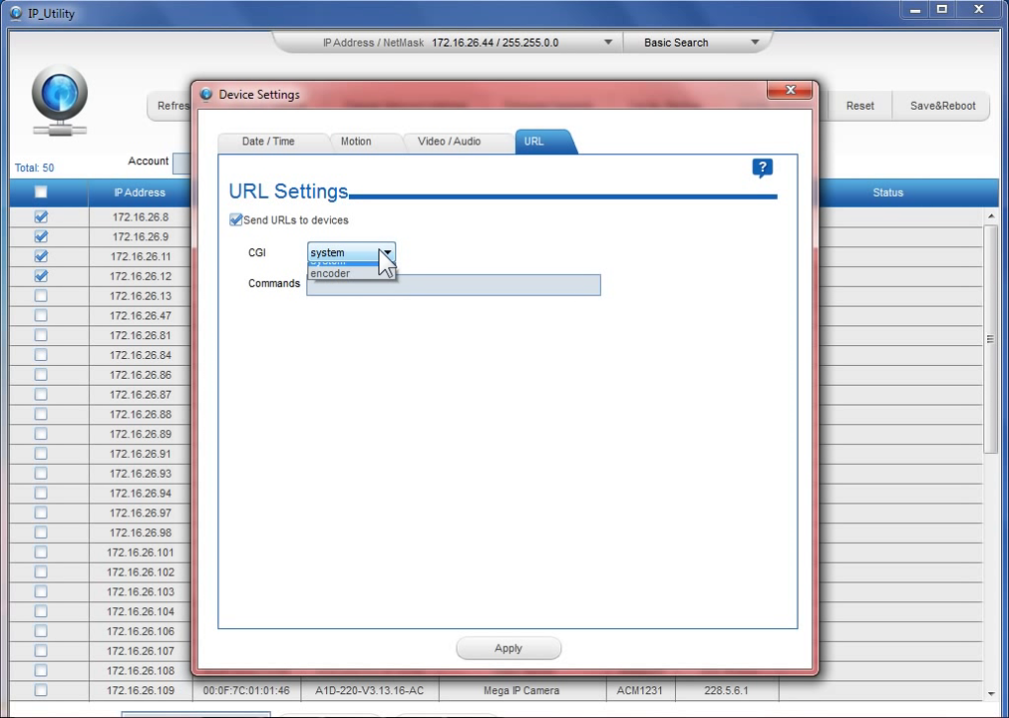
{"action": "left_click", "coordinate": [490, 239]}
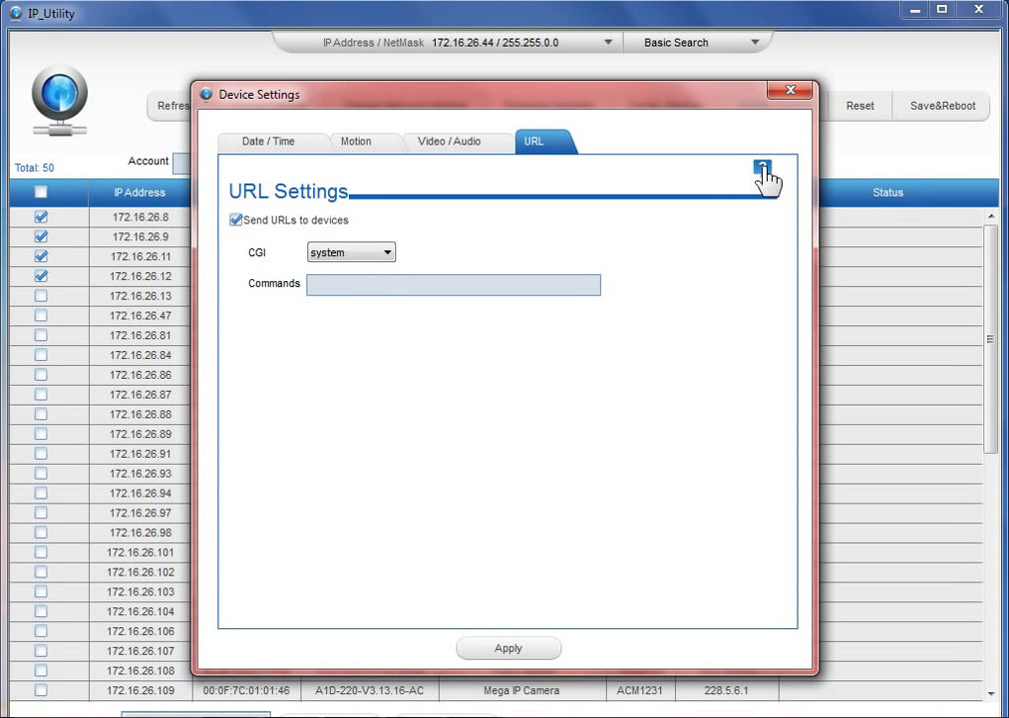
{"action": "left_click", "coordinate": [763, 169]}
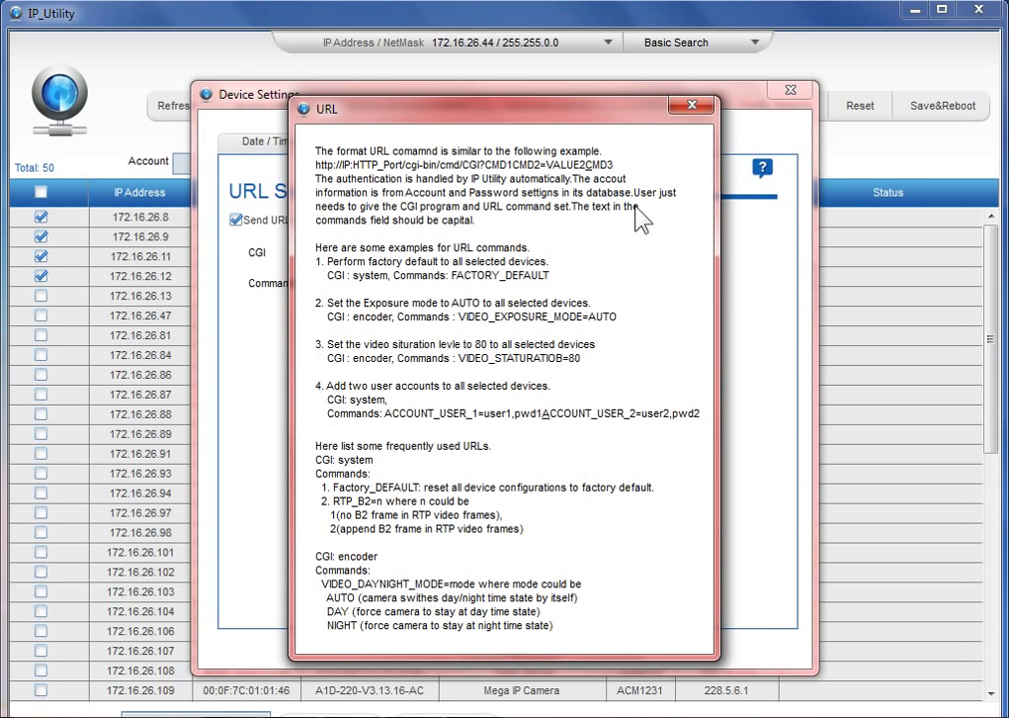
{"action": "left_click", "coordinate": [692, 105]}
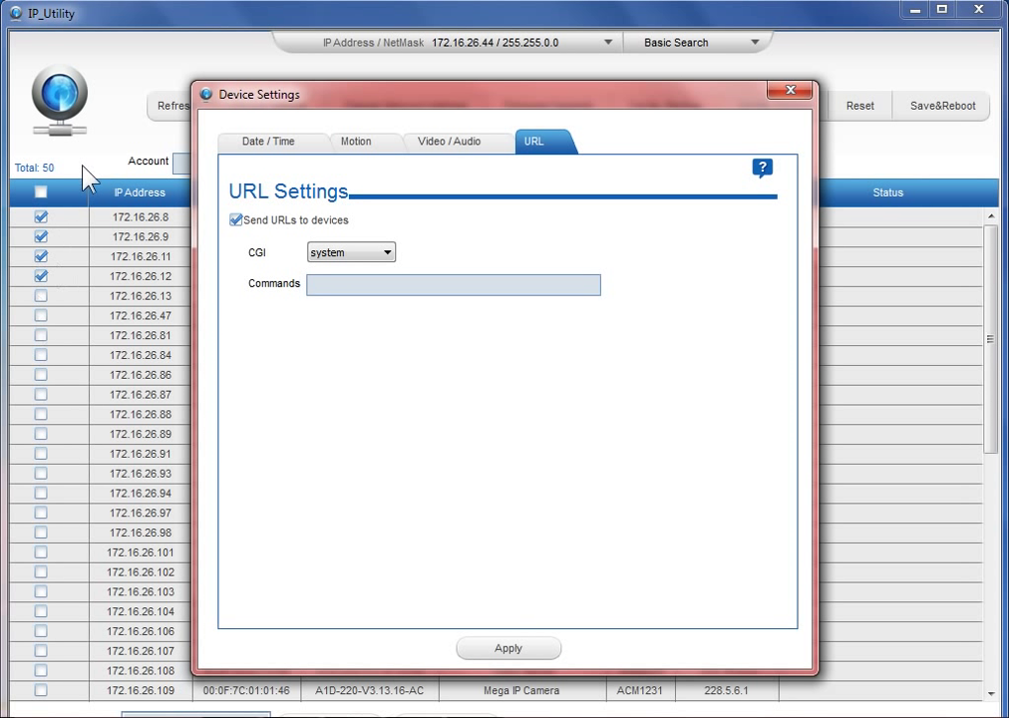
{"action": "left_click", "coordinate": [790, 90]}
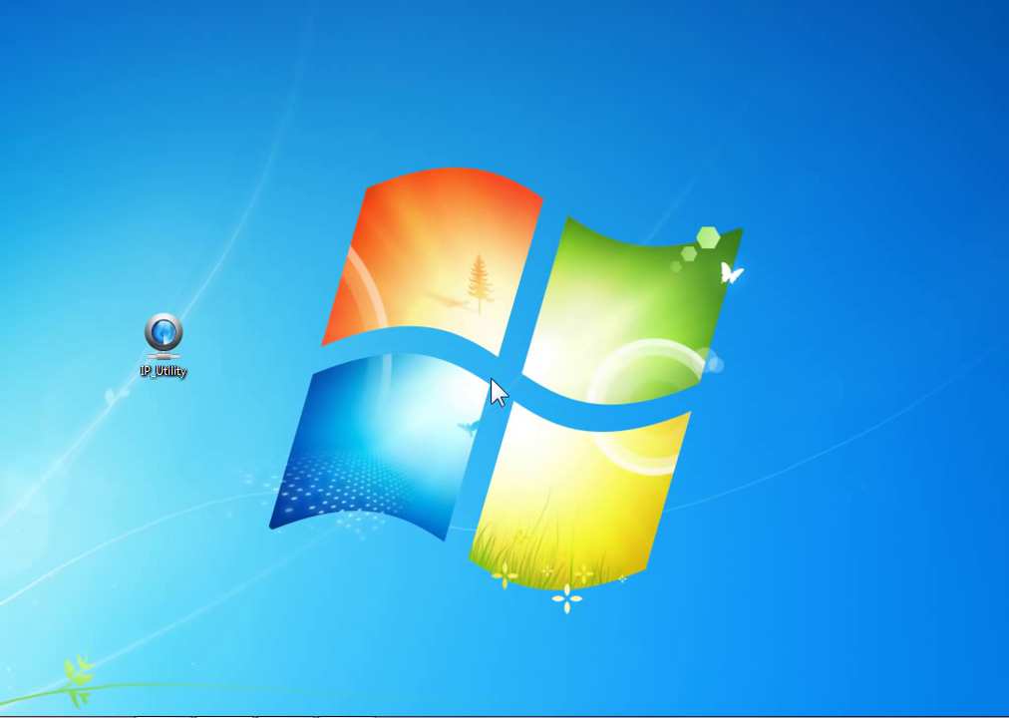
Launch IP_Utility, apply a static IP address range to all listed devices, and refresh the device list.
{"action": "double_click", "coordinate": [163, 339]}
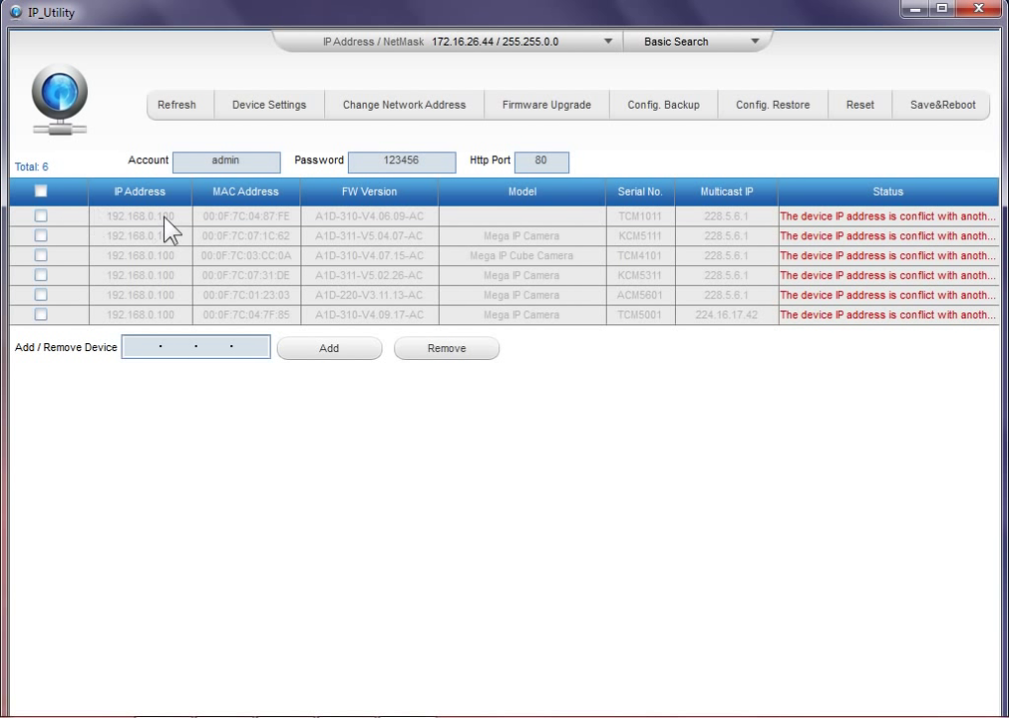
{"action": "left_click", "coordinate": [41, 192]}
{"action": "left_click", "coordinate": [405, 108]}
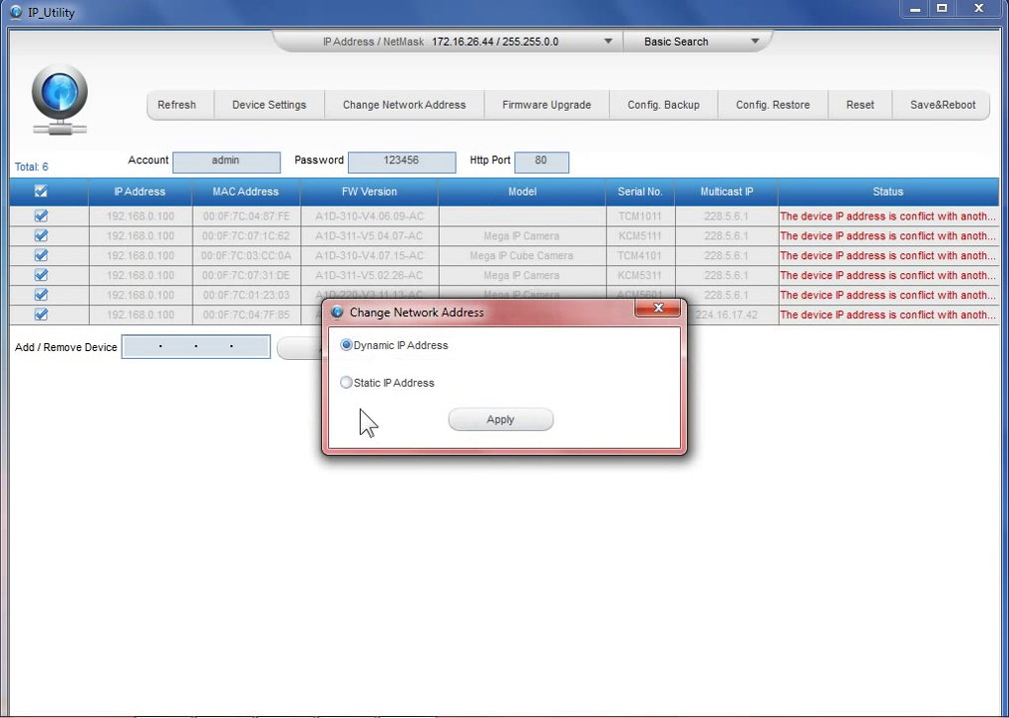
{"action": "left_click", "coordinate": [346, 383]}
{"action": "left_click", "coordinate": [510, 520]}
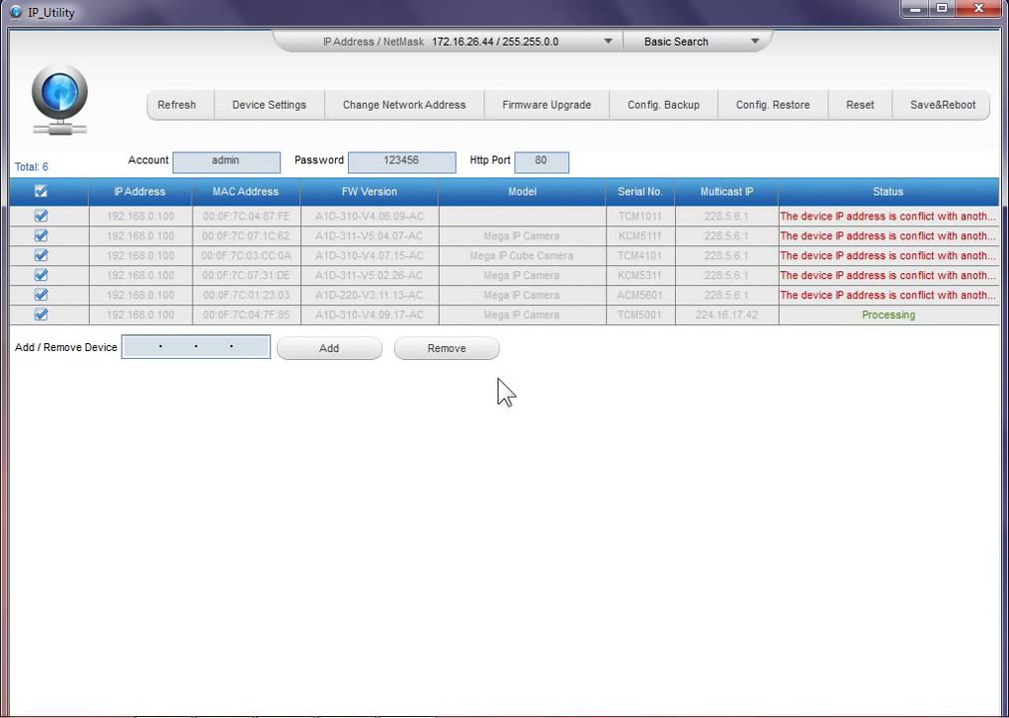
{"action": "left_click", "coordinate": [175, 105]}
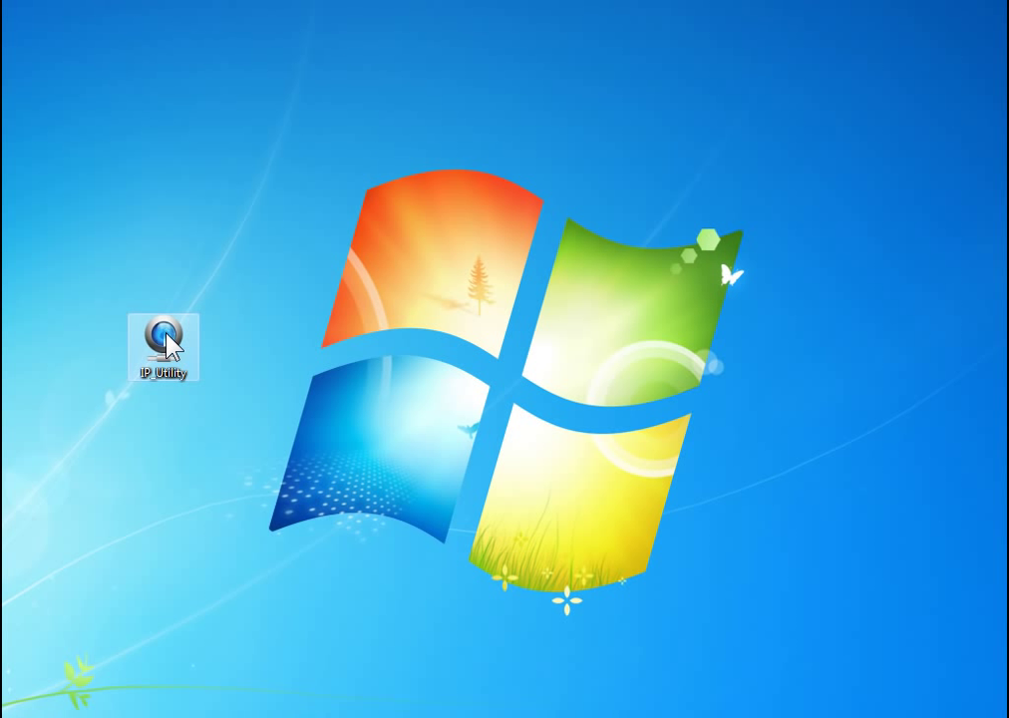
Launch IP_Utility, select the device at 192.168.0.102, and view the upload file types offered for its firmware upgrade.
{"action": "double_click", "coordinate": [165, 342]}
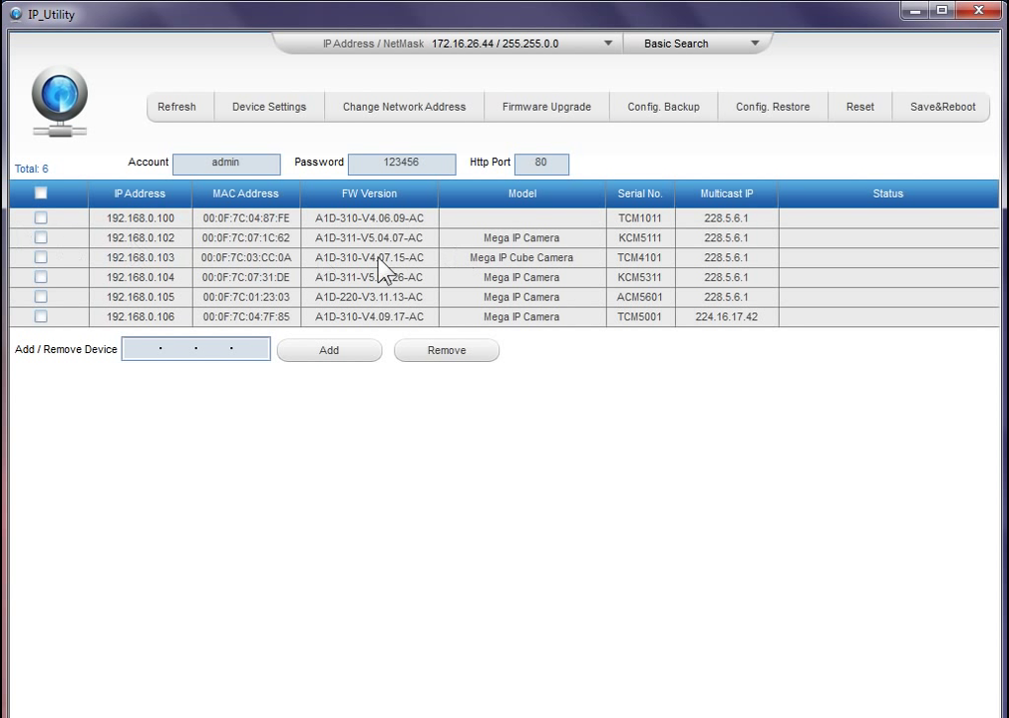
{"action": "left_click", "coordinate": [41, 237]}
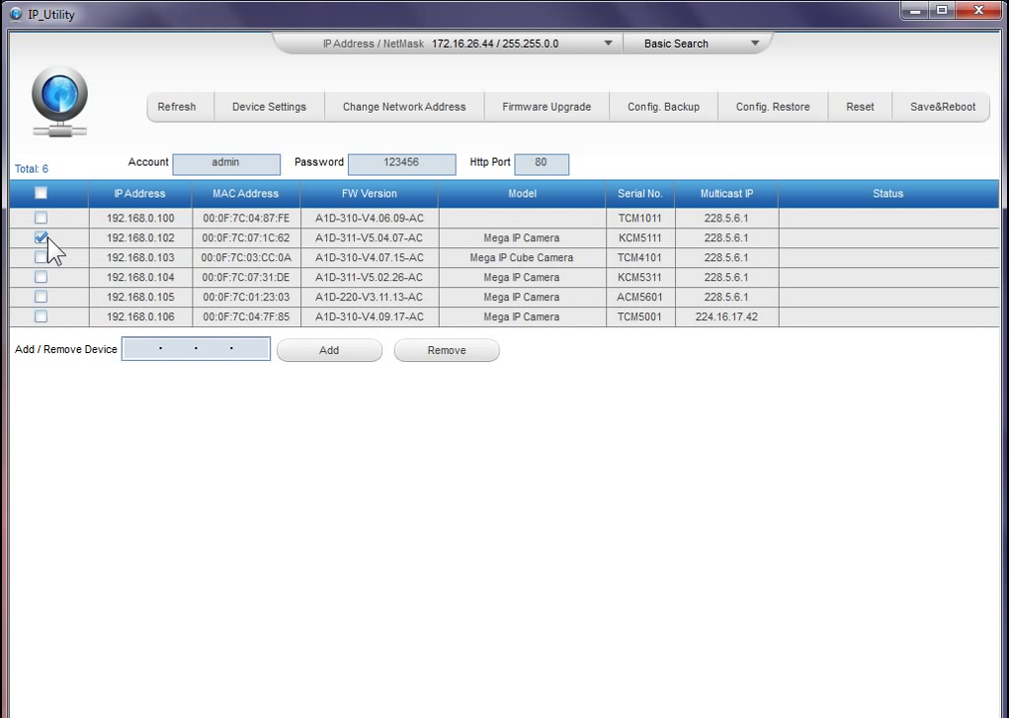
{"action": "left_click", "coordinate": [563, 112]}
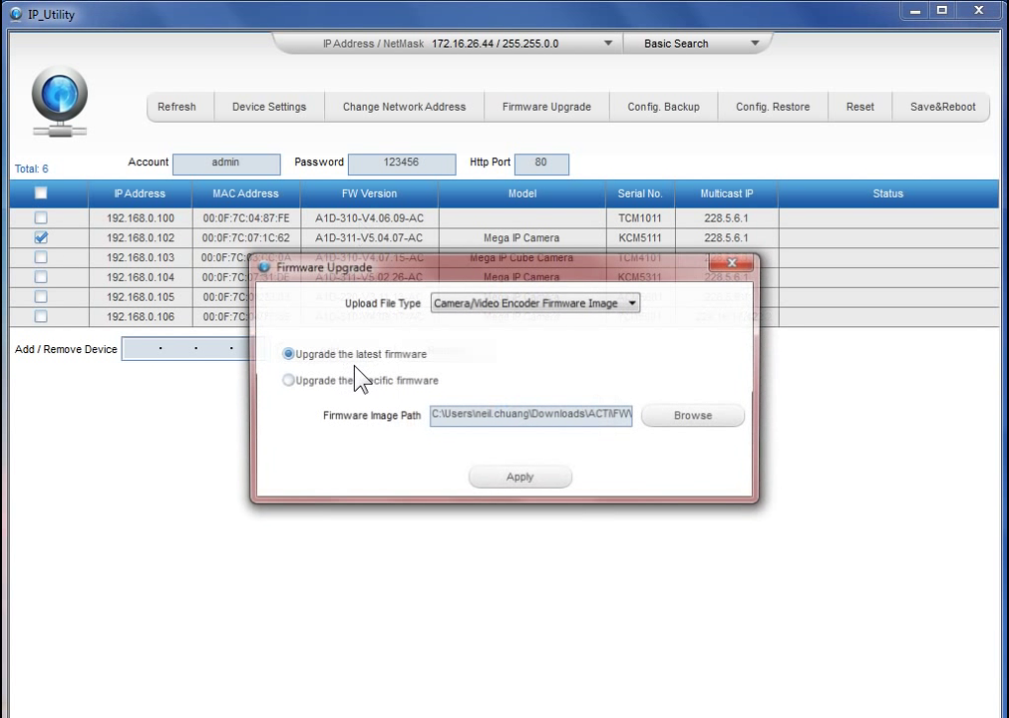
{"action": "left_click", "coordinate": [634, 303]}
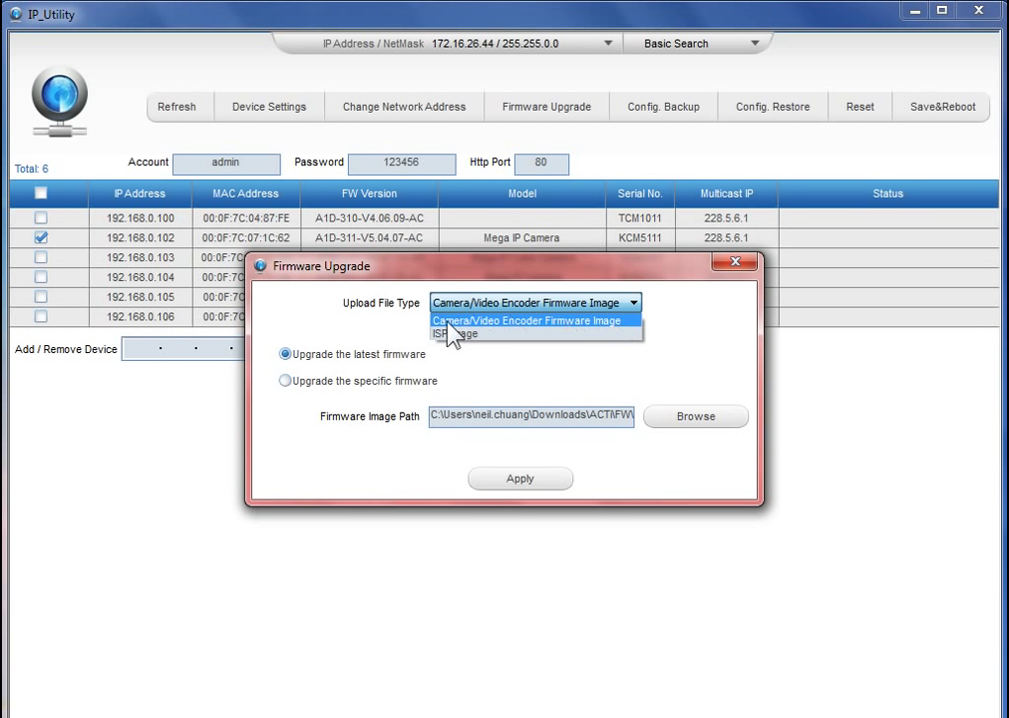
{"action": "left_click", "coordinate": [361, 339]}
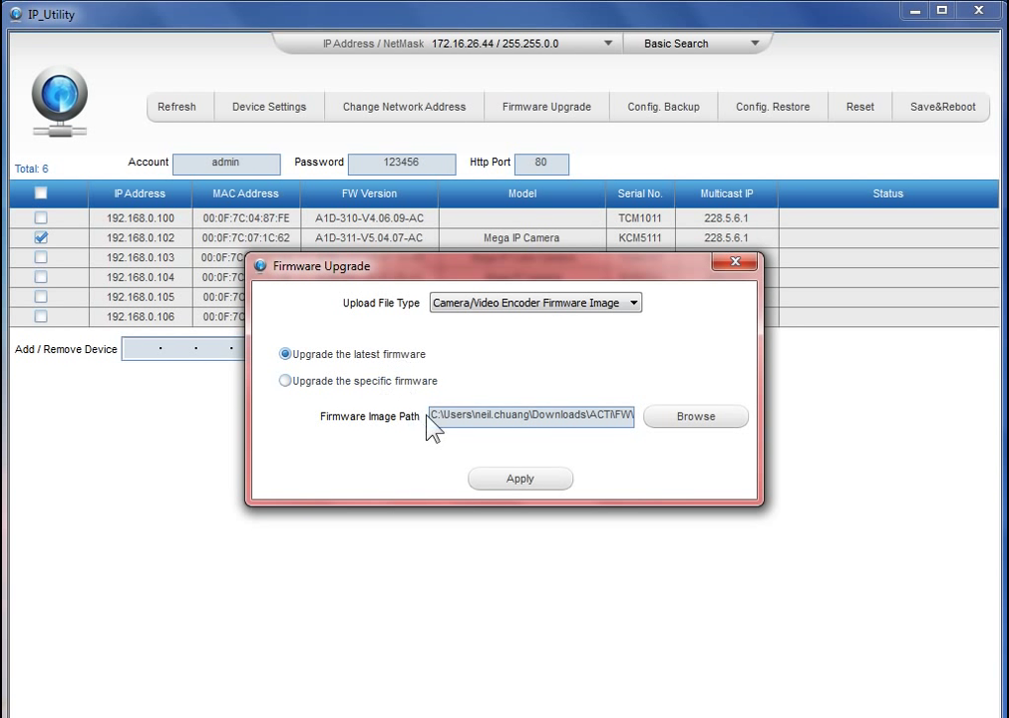
View the folder selection for the firmware image path, cancel it, and close the firmware upgrade without applying.
{"action": "left_click", "coordinate": [696, 423]}
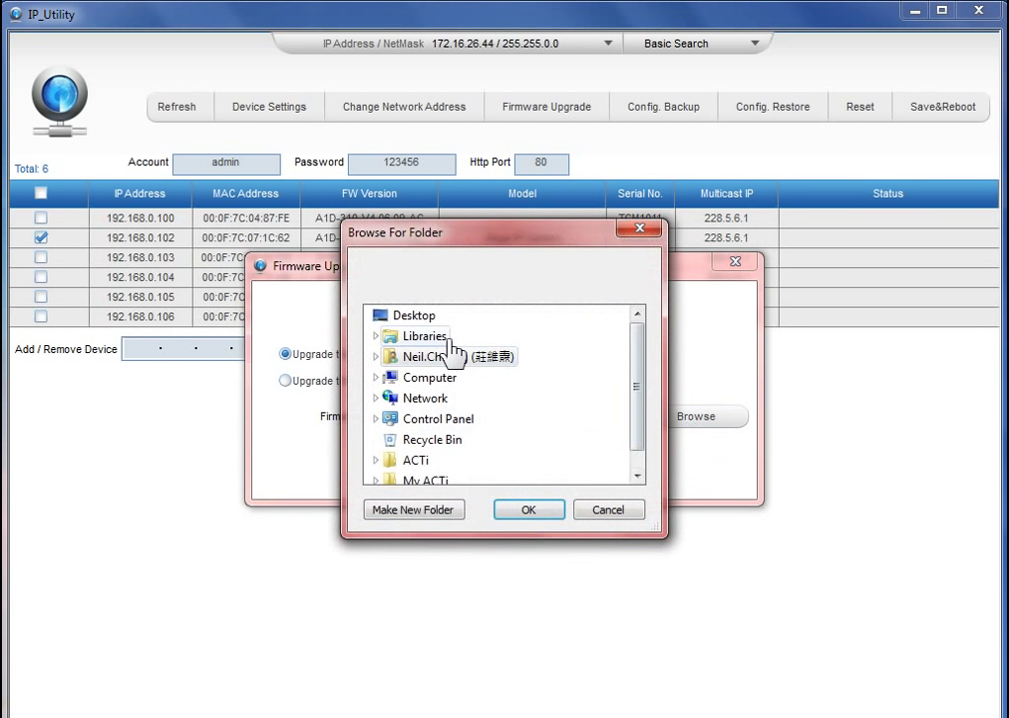
{"action": "left_click", "coordinate": [605, 511]}
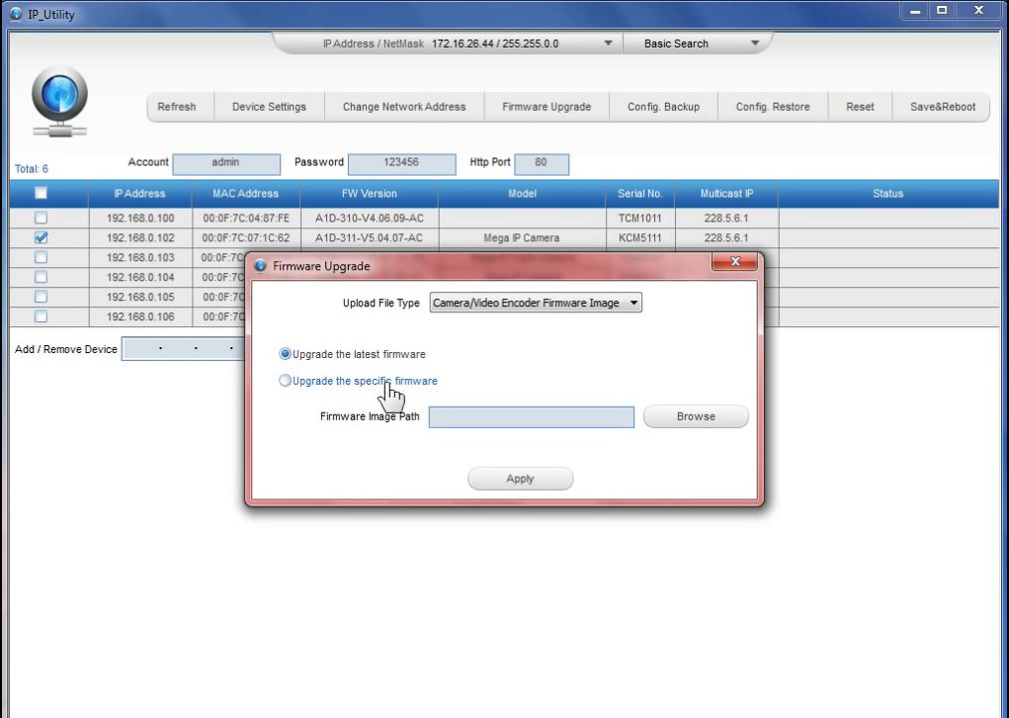
{"action": "left_click", "coordinate": [686, 424]}
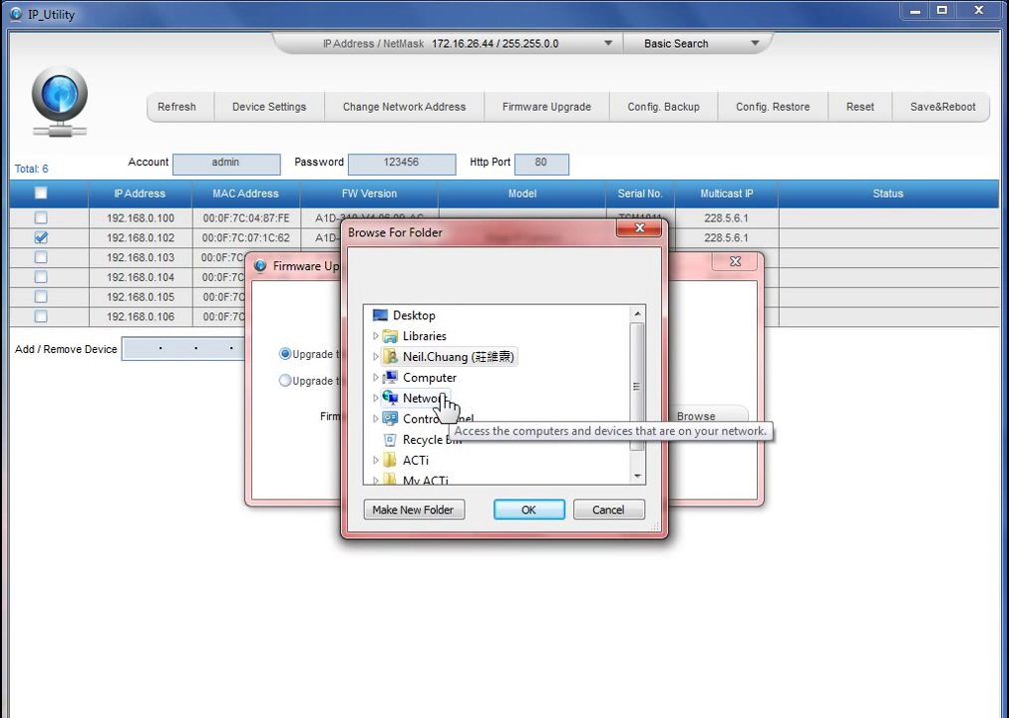
{"action": "left_click", "coordinate": [609, 509]}
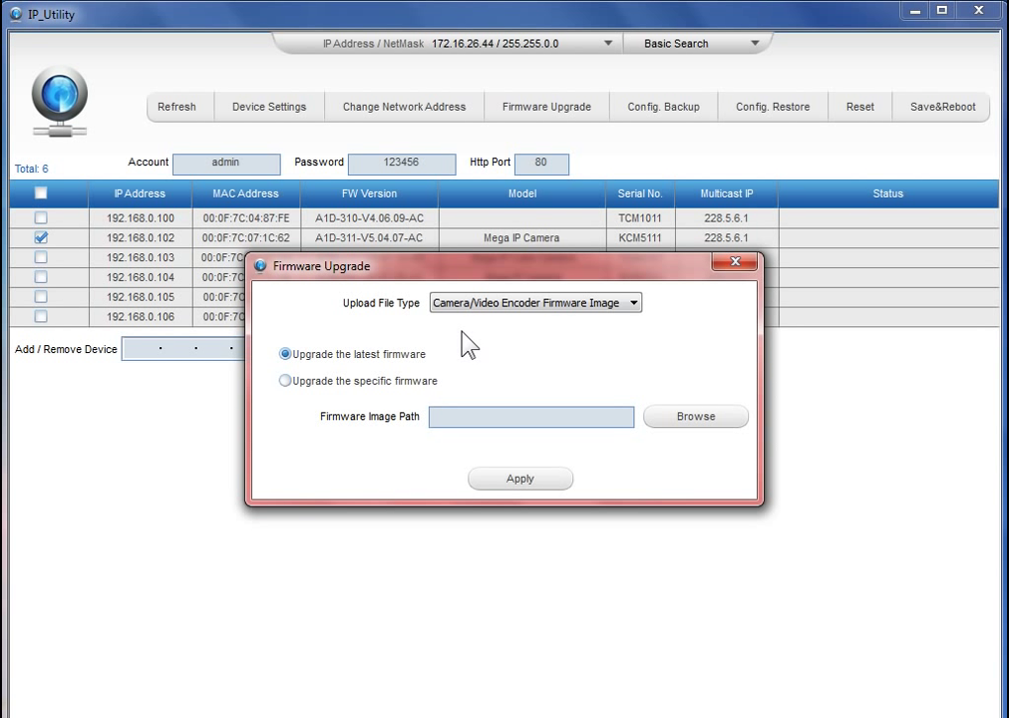
{"action": "left_click", "coordinate": [738, 264]}
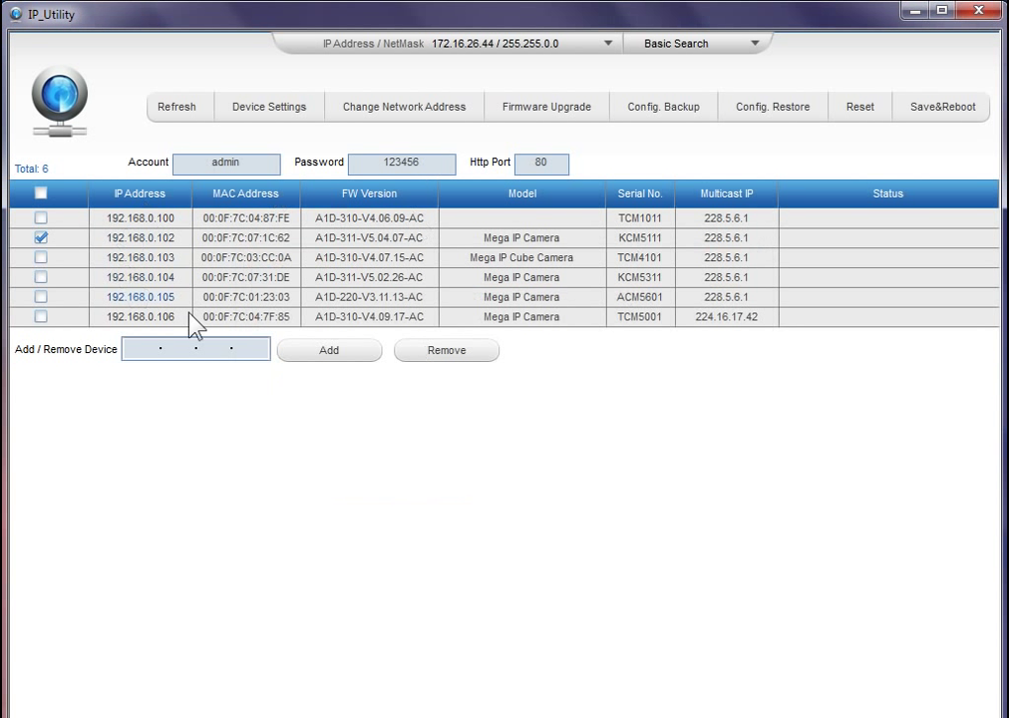